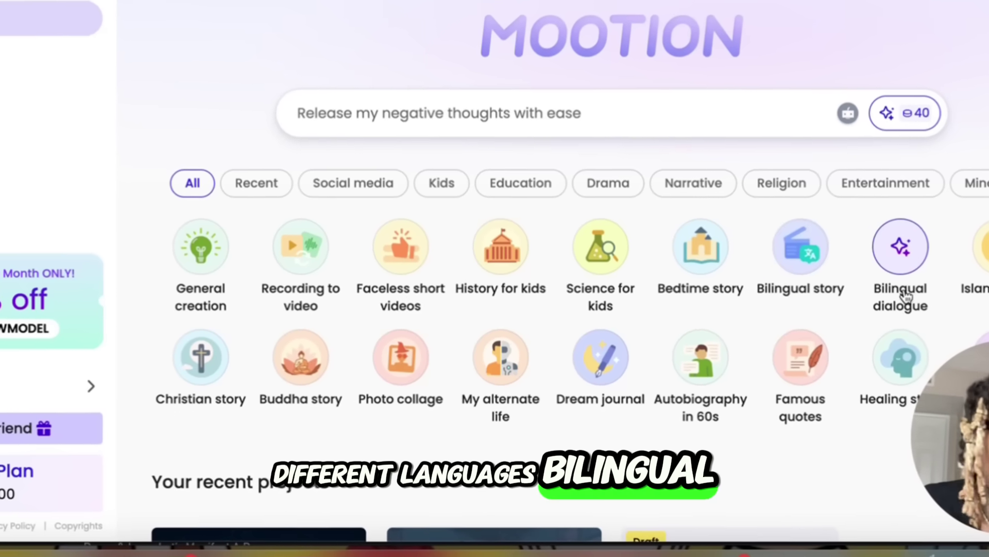
Scroll the story templates and pick the History for kids template.
scroll(846, 354, down, 2)
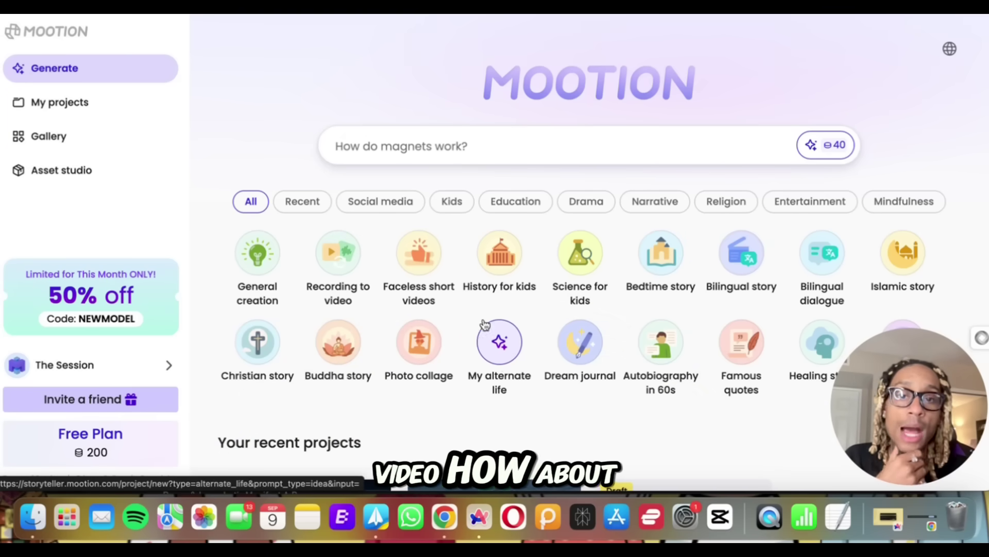
click(510, 269)
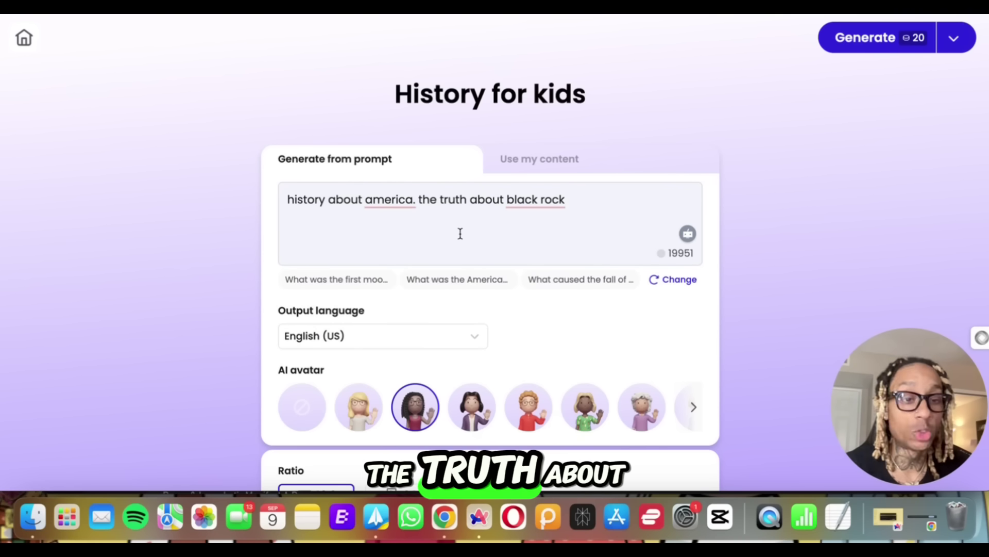
Review the style options, keeping English (US), AI avatar, 16:9 and Photorealistic.
scroll(460, 233, down, 5)
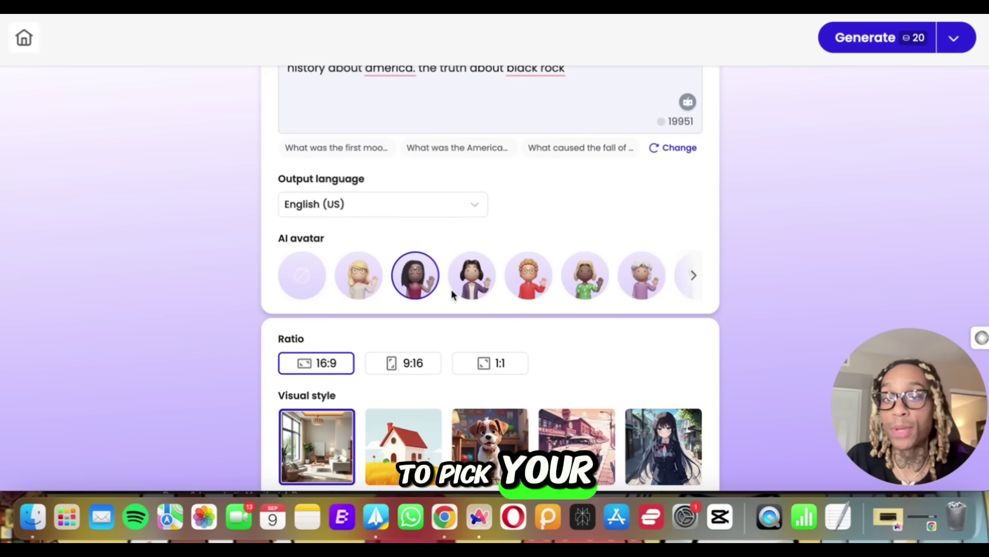
scroll(431, 330, down, 5)
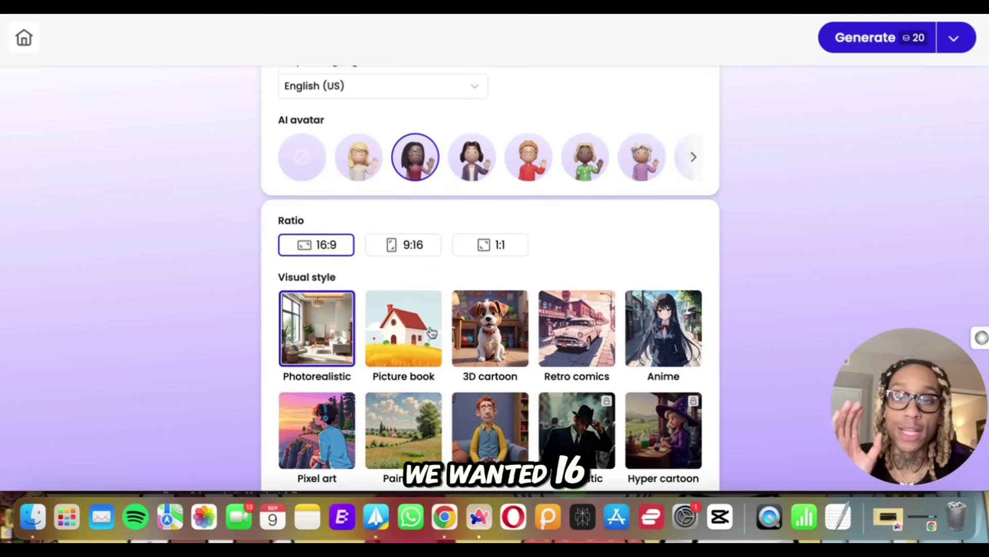
scroll(432, 331, down, 1)
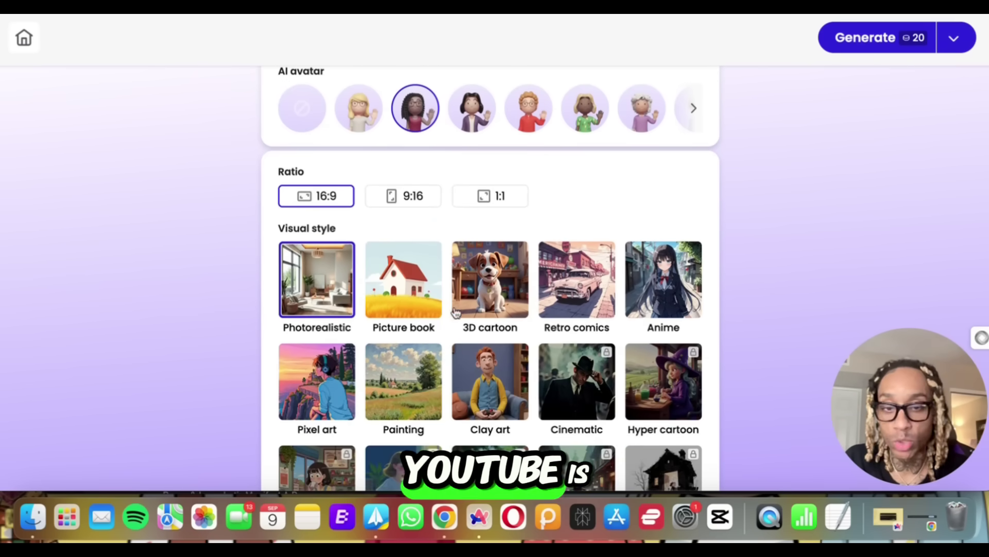
scroll(356, 316, down, 4)
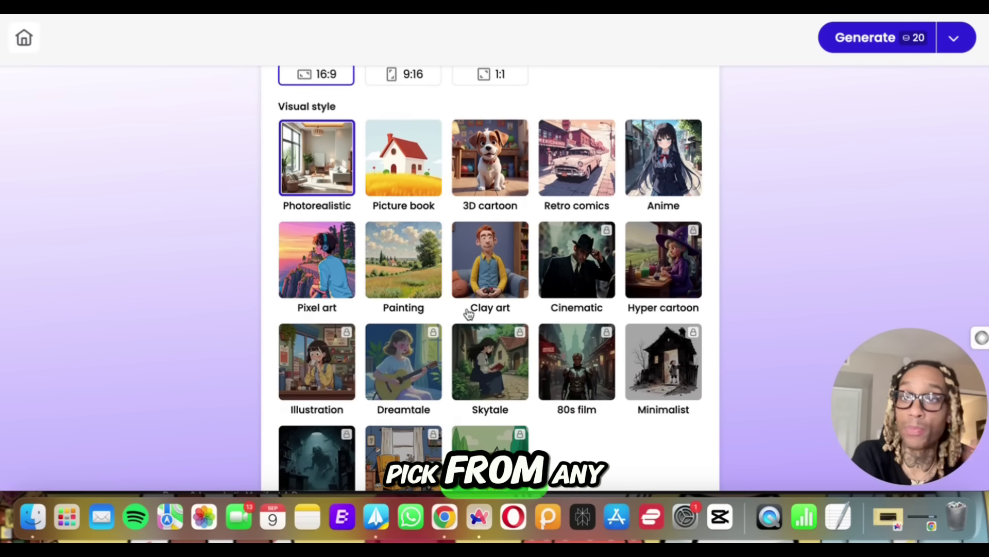
scroll(474, 320, down, 6)
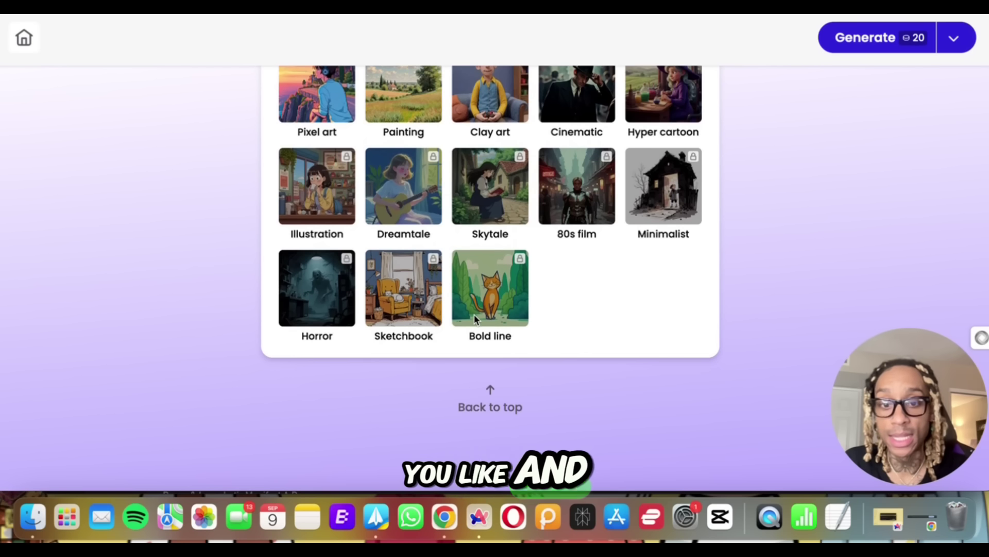
scroll(558, 232, up, 12)
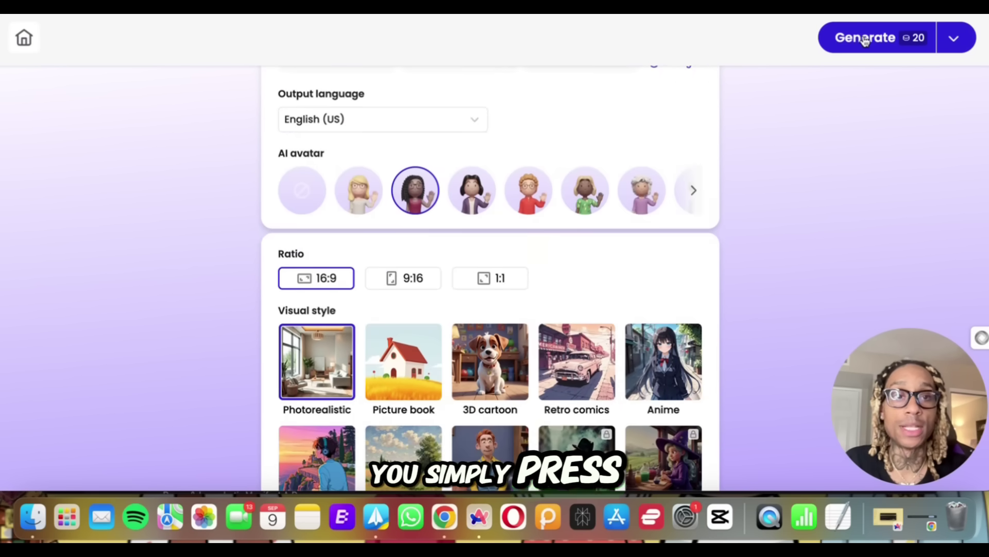
Generate the 13-scene storyboard 'The Many Faces of Black Rock' from the prompt.
click(864, 41)
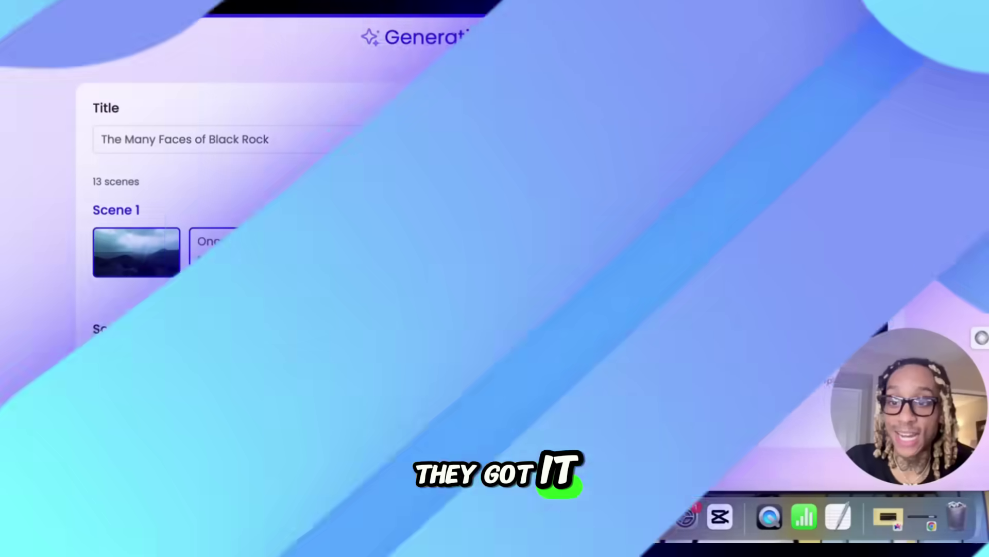
Review the storyboard scenes, then open the Animate dialog for Scene 1.
scroll(261, 260, down, 2)
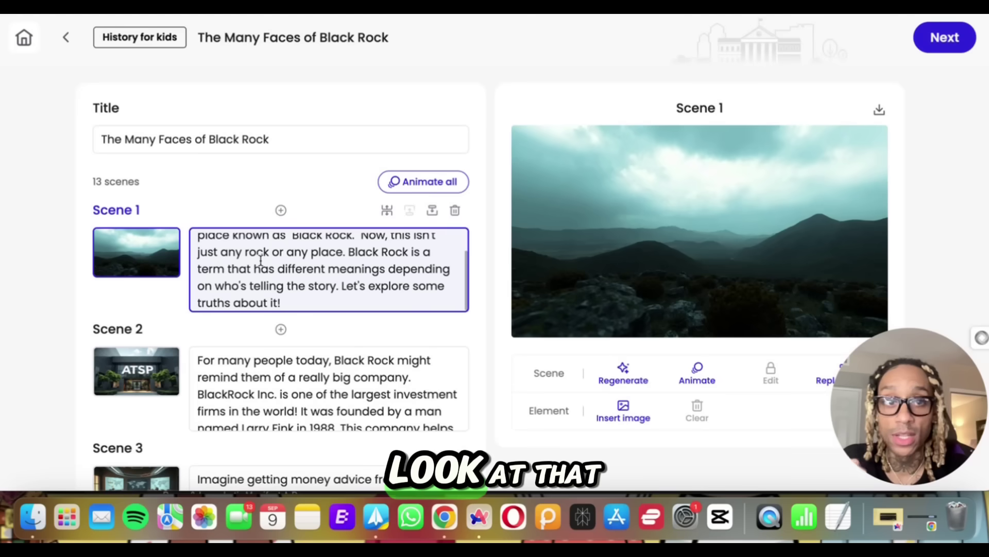
scroll(316, 320, down, 2)
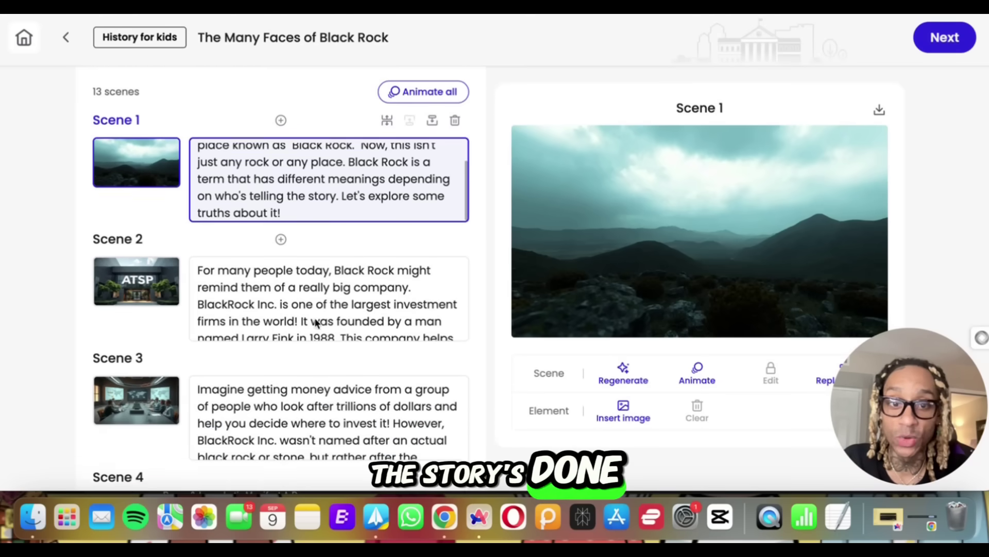
scroll(220, 311, down, 2)
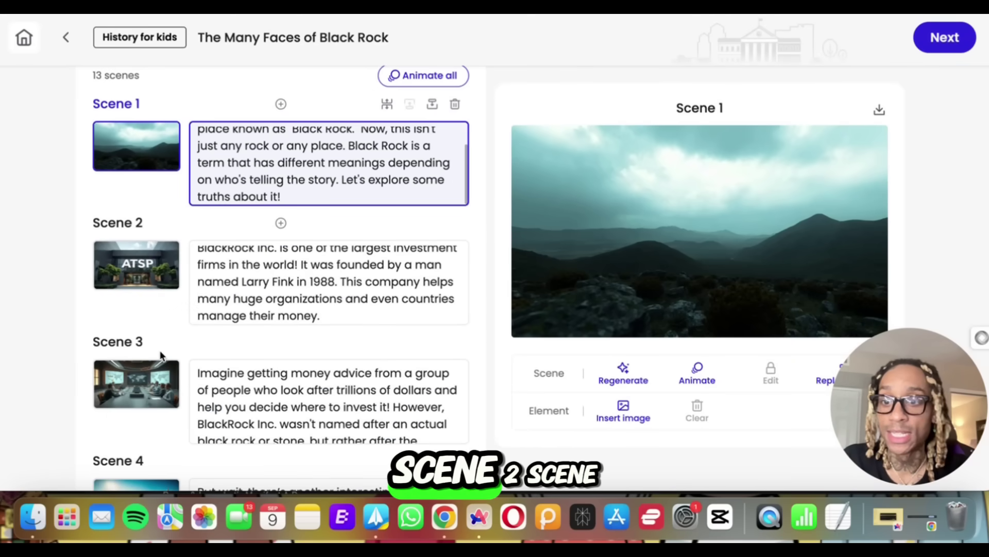
scroll(159, 355, down, 3)
scroll(159, 356, down, 15)
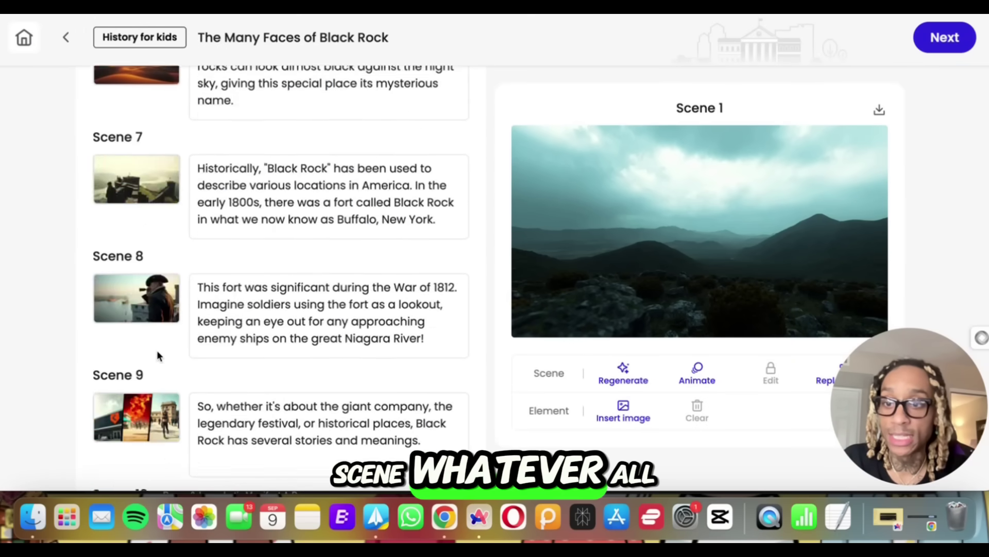
scroll(157, 351, up, 15)
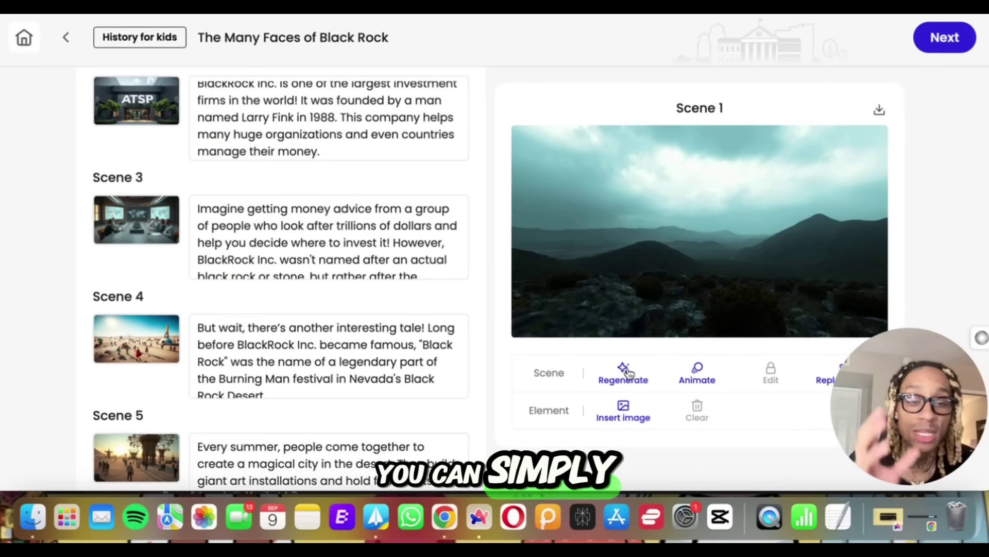
drag(910, 391, 894, 215)
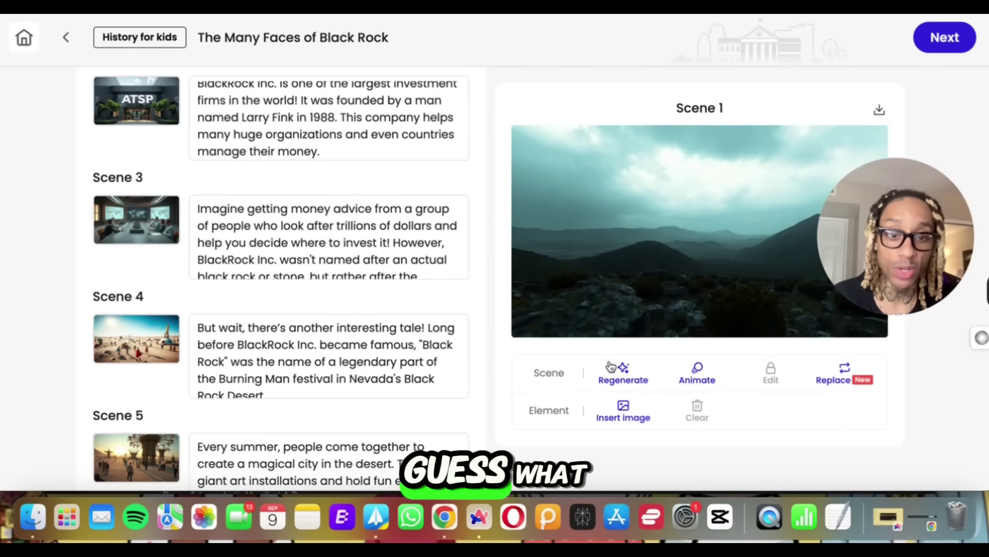
click(696, 378)
Enter placeholder text in Scene 1's animation prompt and try a longer duration.
click(500, 227)
text(rriusifusadufsio f)
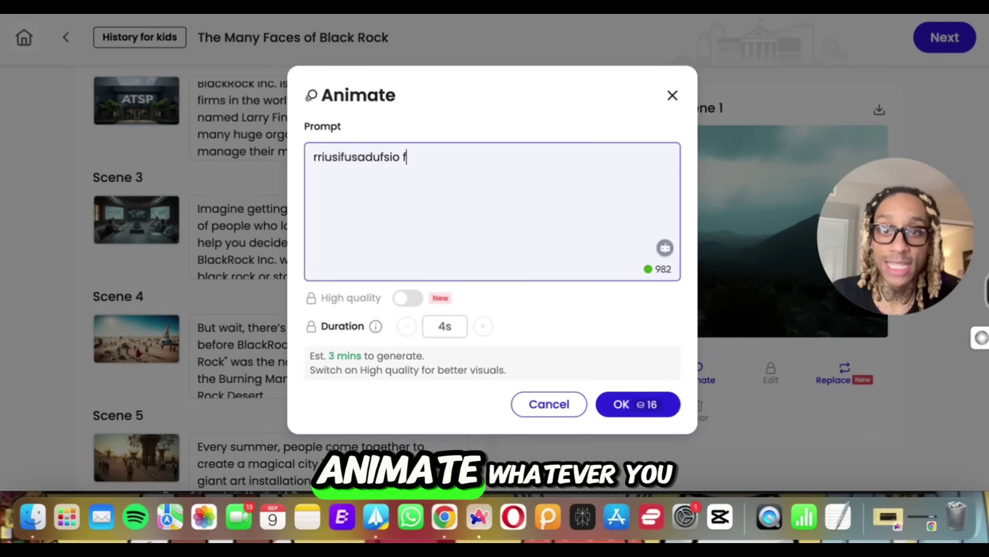
click(475, 324)
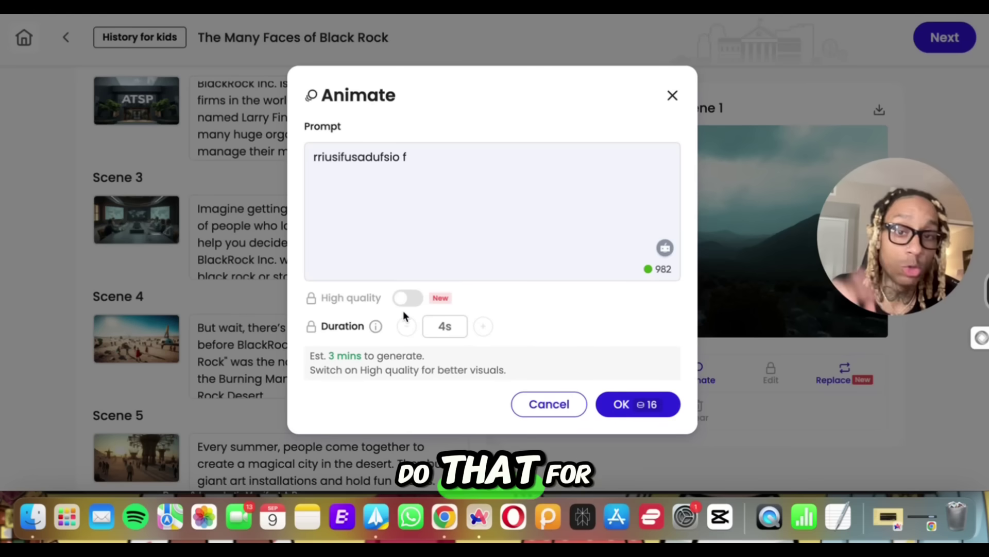
click(438, 155)
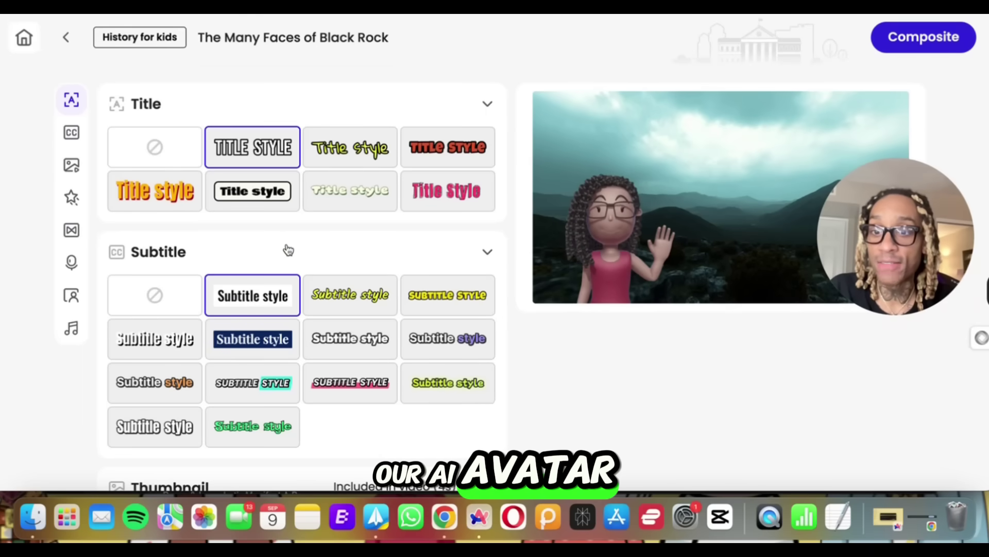
Use Reggaesolo as AI Music and composite the 13-scene 1920x1080 video.
scroll(288, 250, down, 2)
scroll(267, 178, down, 10)
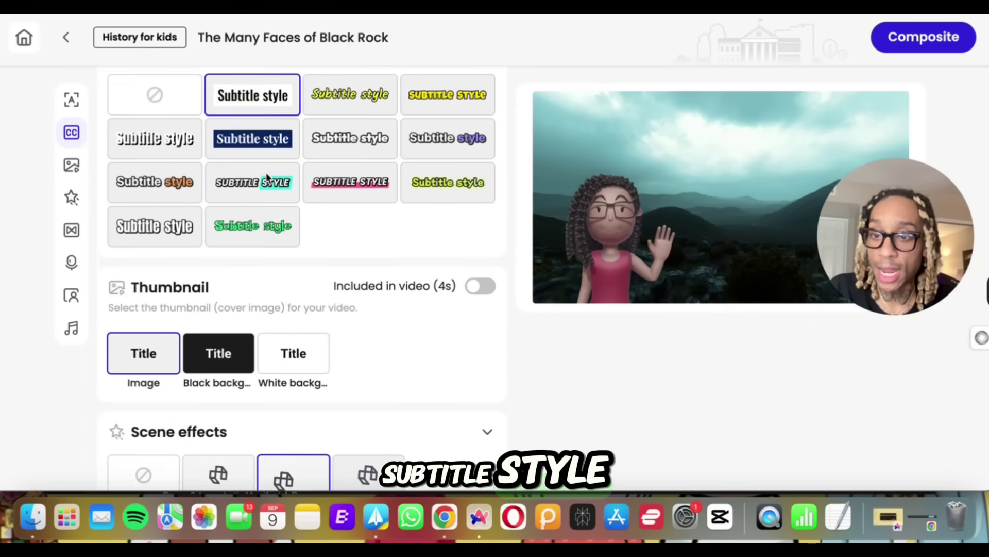
scroll(264, 256, down, 15)
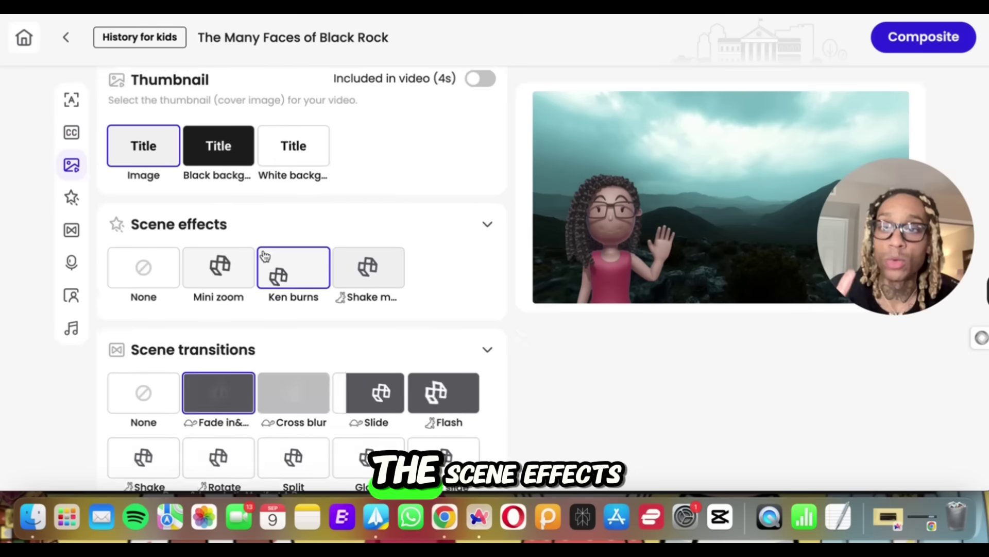
scroll(327, 371, down, 3)
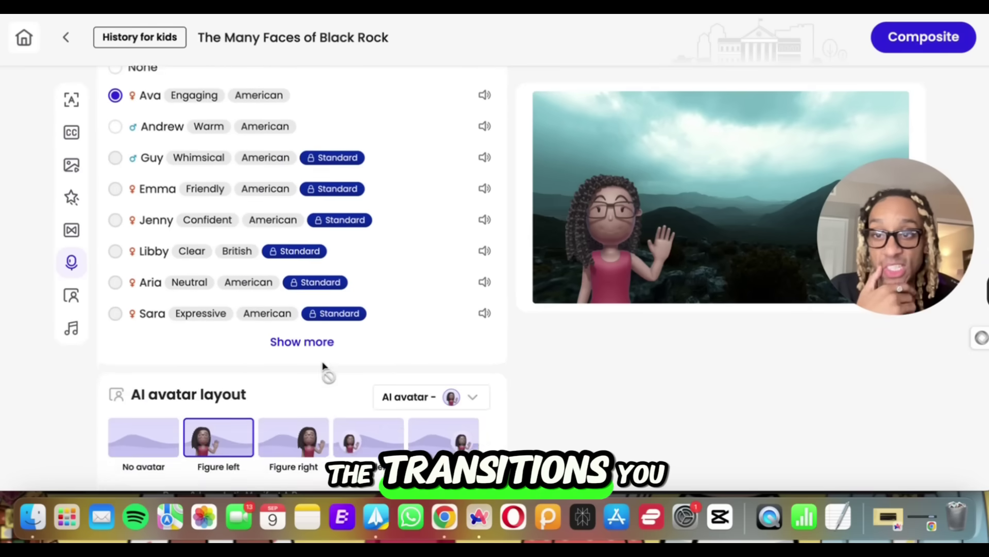
scroll(309, 361, up, 4)
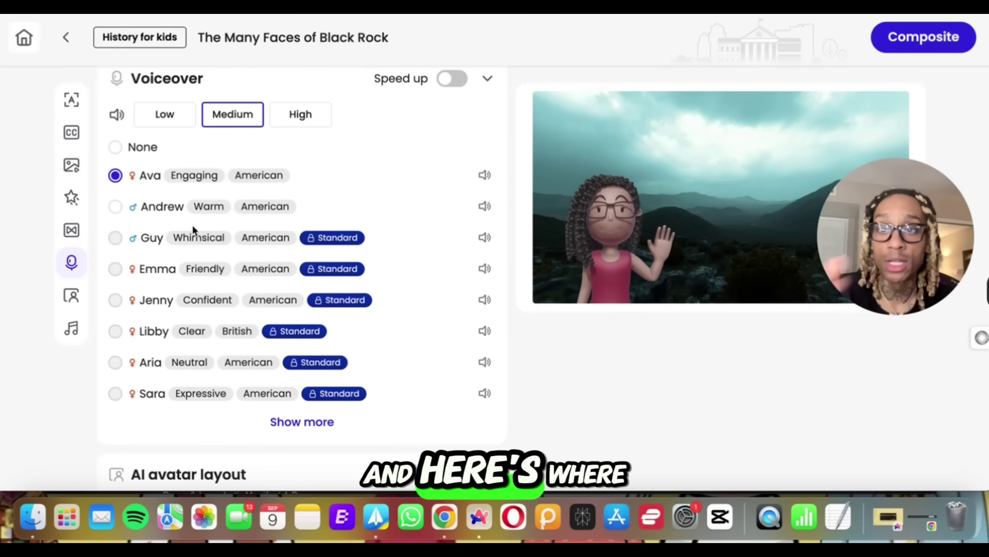
scroll(193, 230, up, 2)
scroll(195, 233, down, 1)
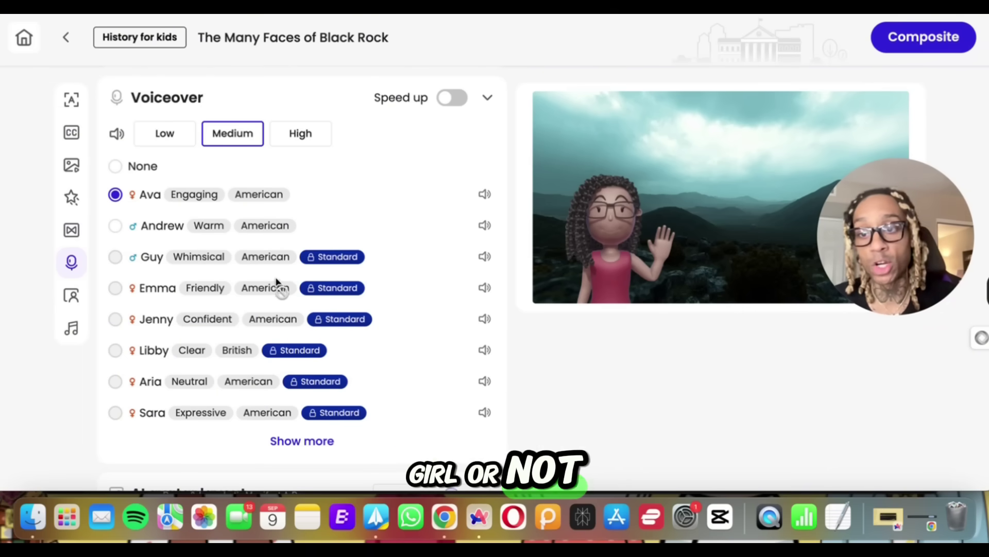
scroll(197, 309, up, 1)
scroll(197, 308, down, 6)
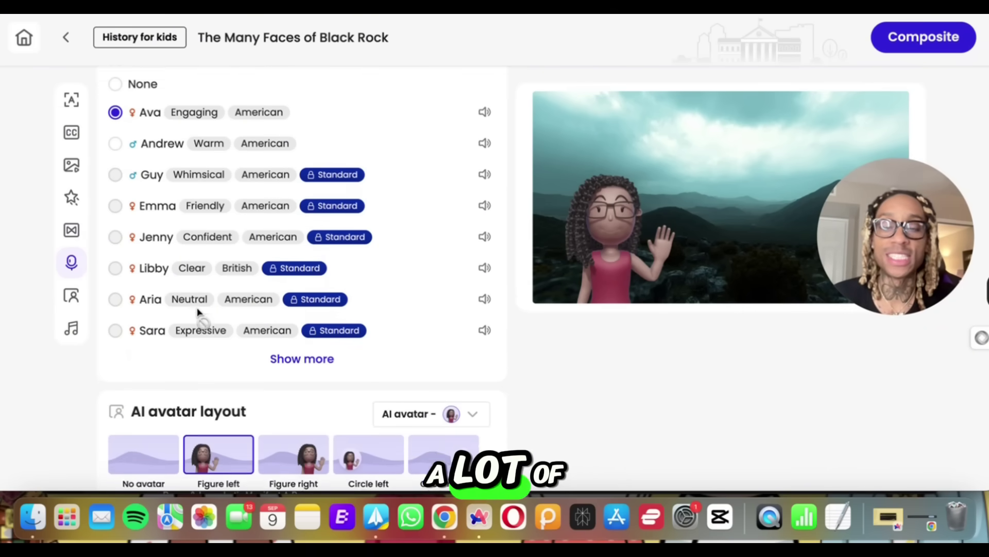
scroll(197, 309, down, 3)
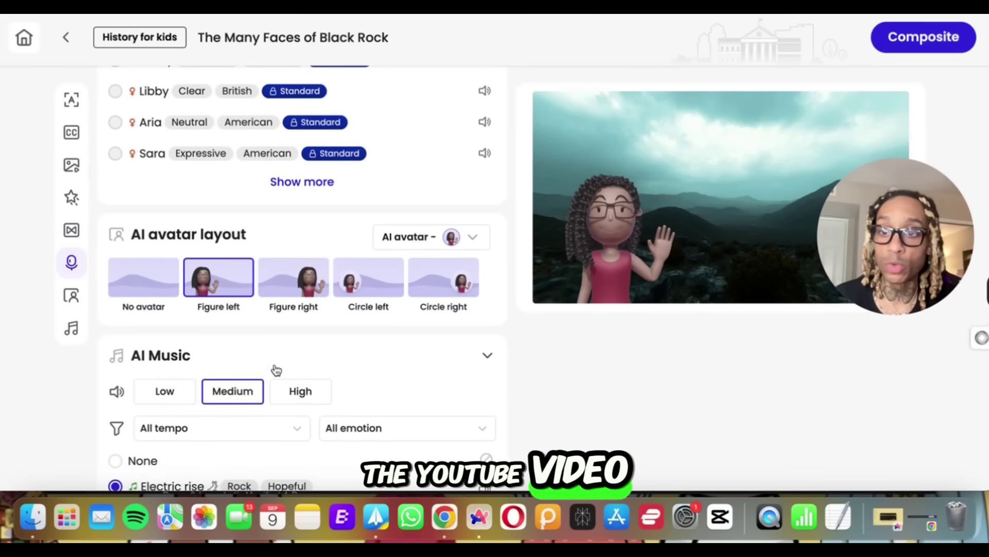
scroll(277, 370, down, 5)
scroll(255, 298, down, 4)
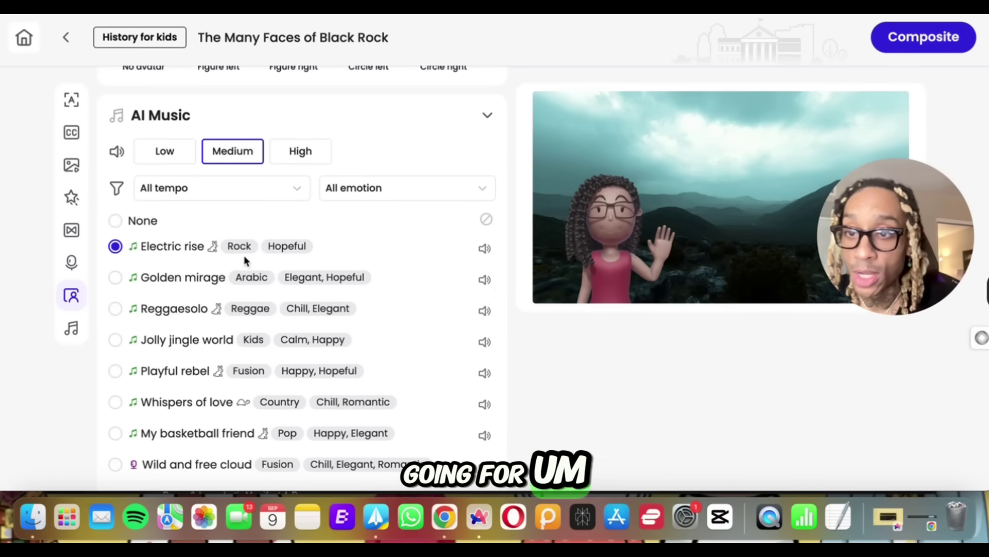
scroll(311, 285, down, 3)
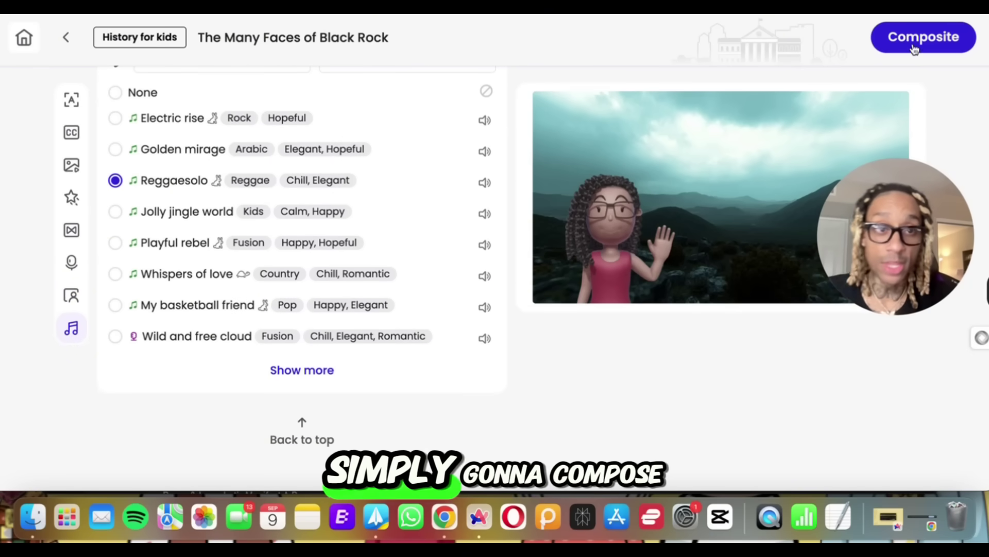
click(922, 26)
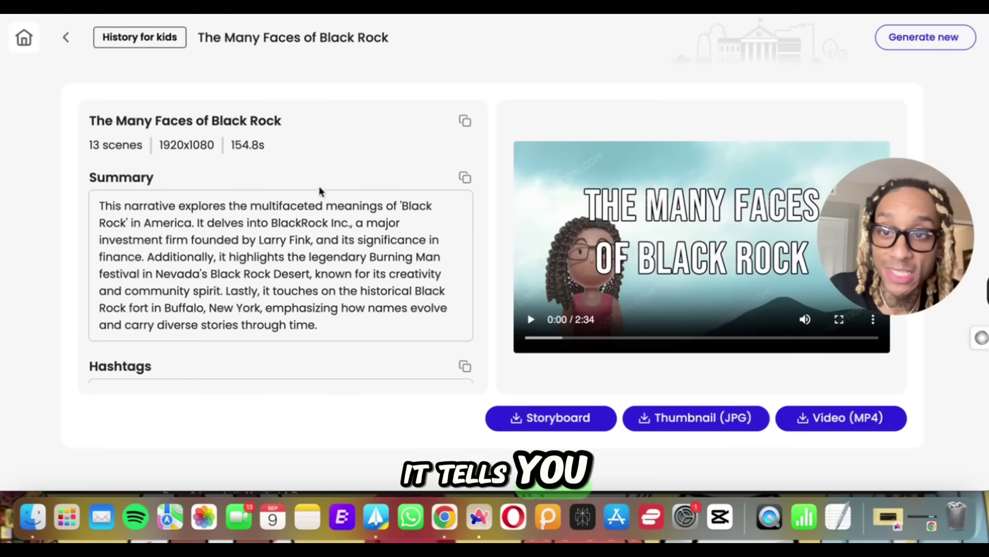
Scroll through the video's summary, hashtags and script.
scroll(282, 148, down, 2)
scroll(282, 149, up, 2)
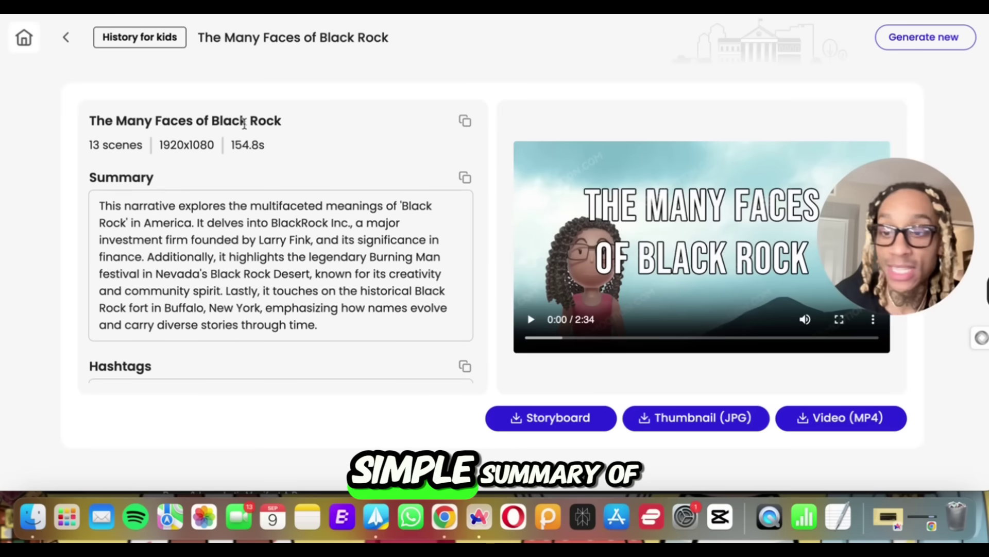
scroll(203, 221, down, 3)
scroll(203, 221, up, 2)
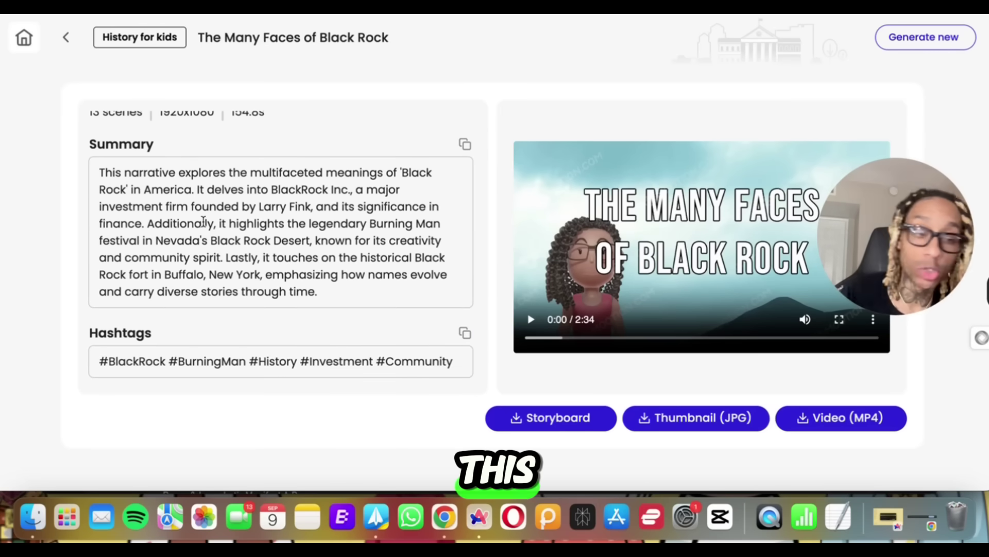
scroll(203, 220, down, 3)
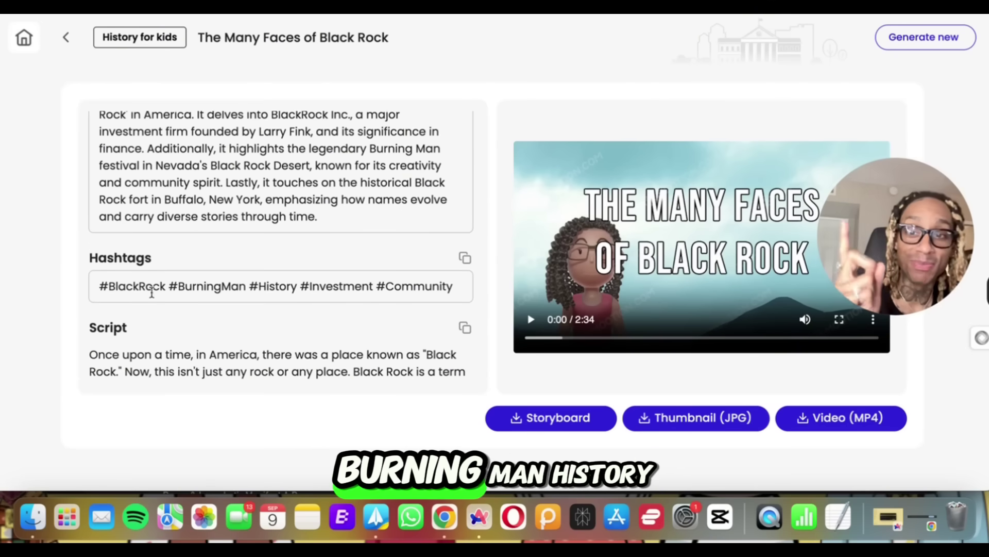
scroll(261, 309, down, 5)
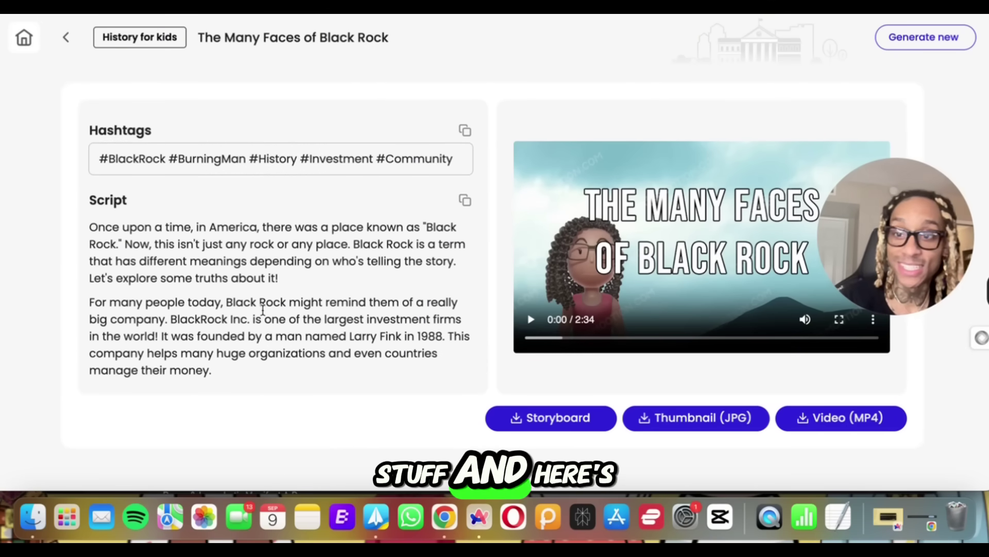
scroll(263, 309, down, 3)
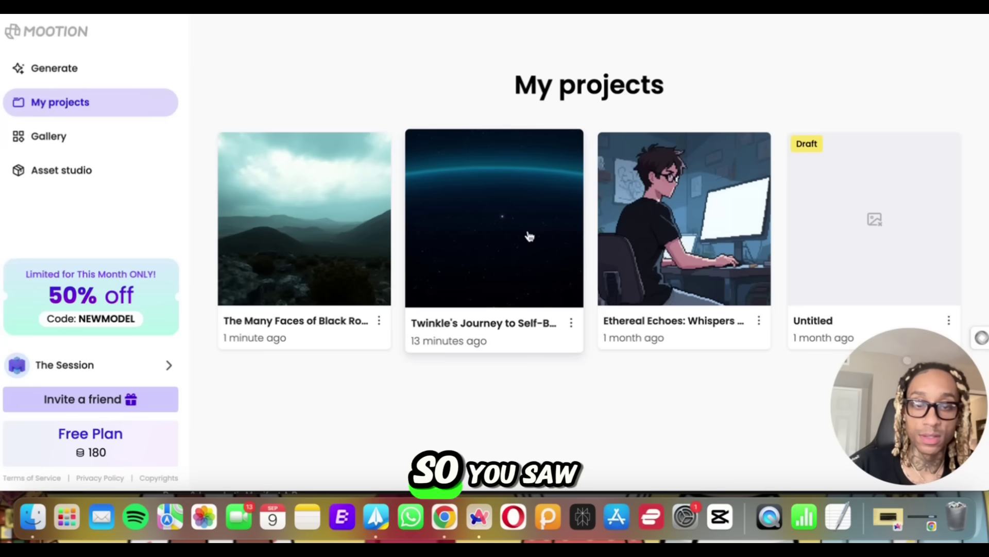